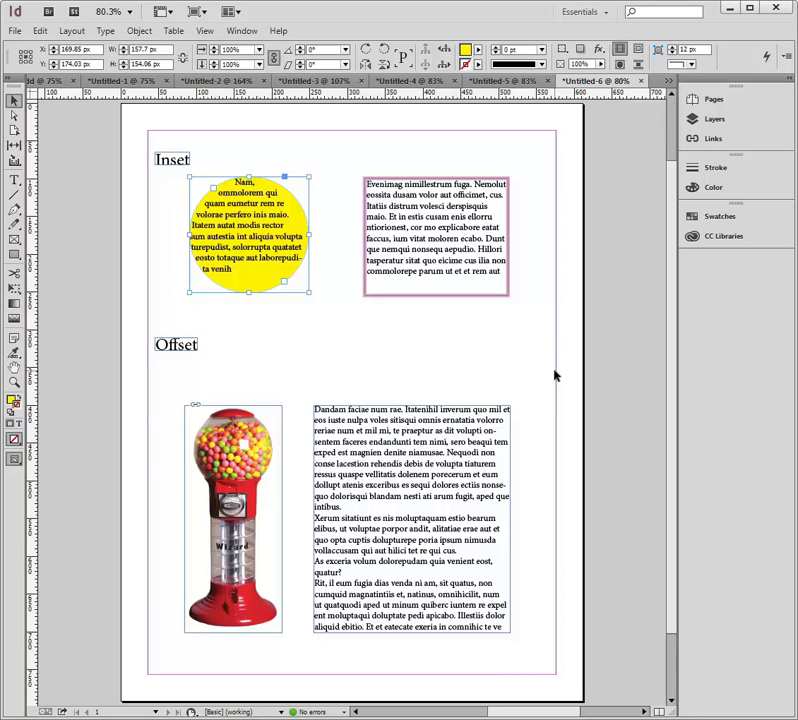
Set the yellow circle's Text Frame Options inset to 6 px.
{"action": "left_click", "coordinate": [357, 331]}
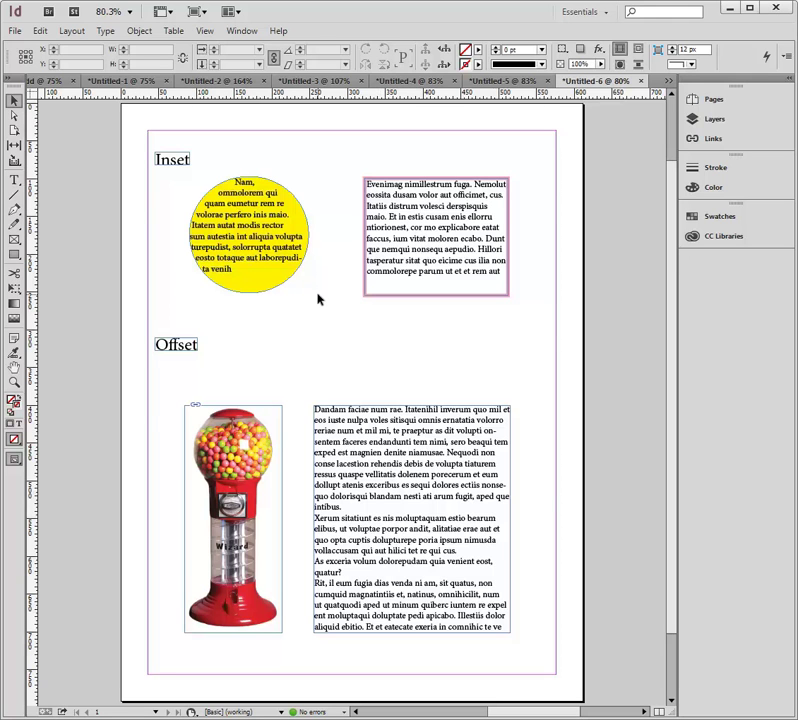
{"action": "left_click", "coordinate": [253, 181]}
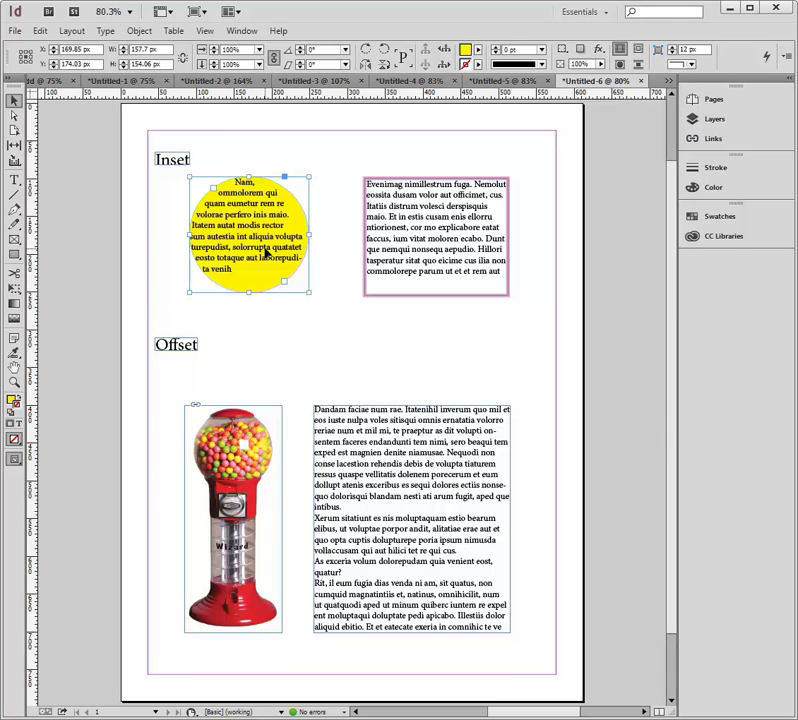
{"action": "left_click", "coordinate": [140, 31]}
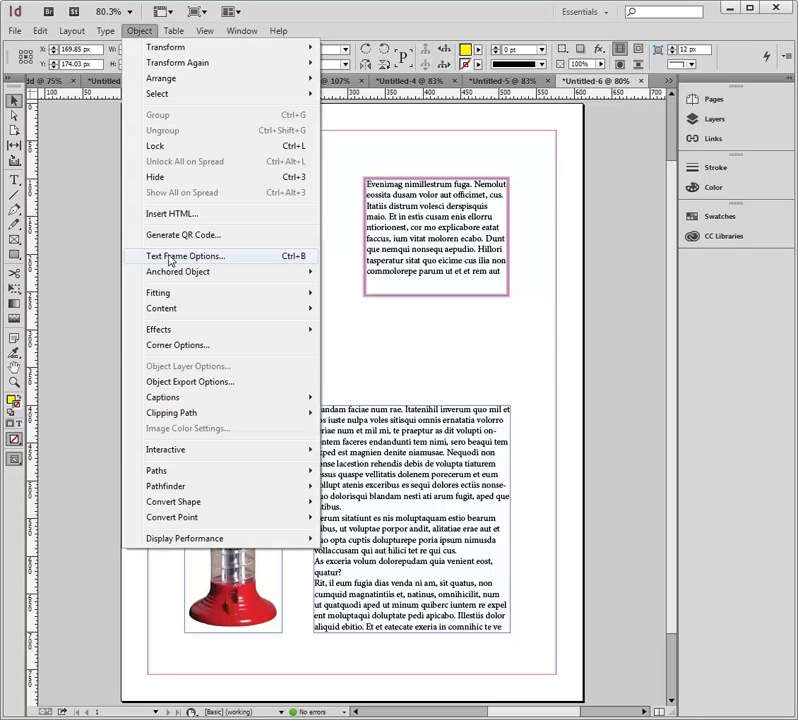
{"action": "left_click", "coordinate": [170, 257]}
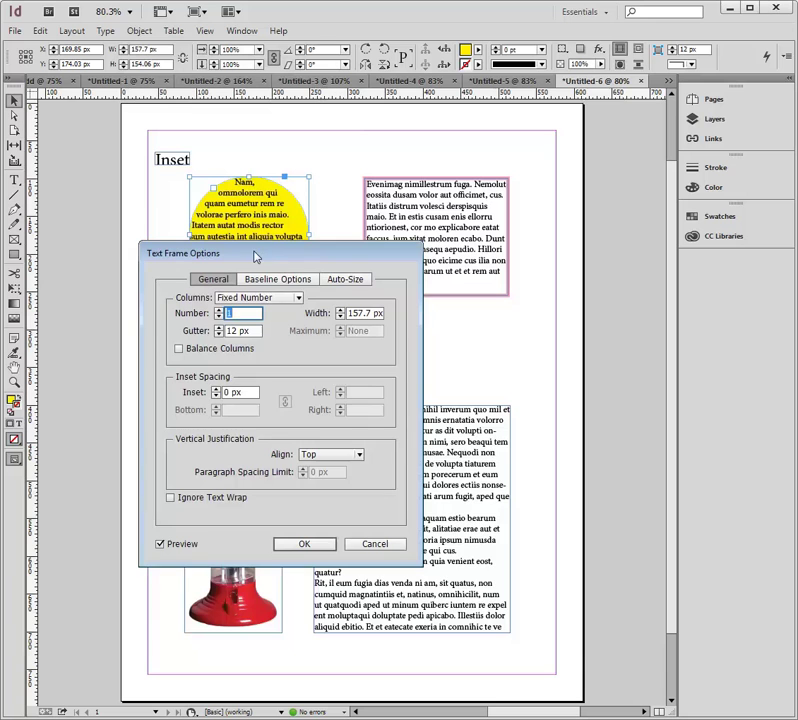
{"action": "left_click_drag", "start_coordinate": [254, 258], "coordinate": [416, 335]}
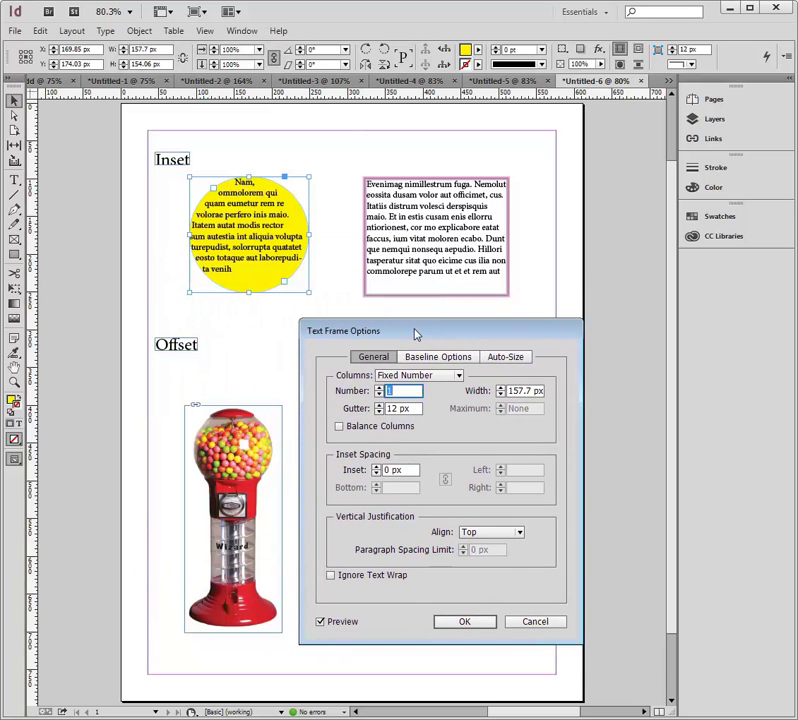
{"action": "left_click", "coordinate": [377, 468]}
{"action": "left_click", "coordinate": [377, 468]}
{"action": "left_click", "coordinate": [377, 468]}
{"action": "left_click", "coordinate": [377, 468]}
{"action": "left_click", "coordinate": [377, 468]}
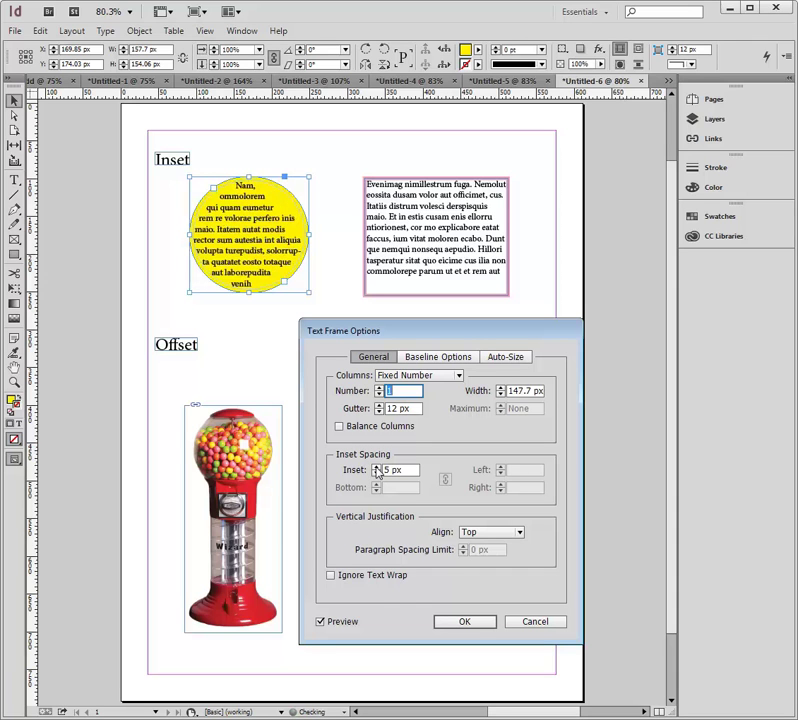
{"action": "left_click", "coordinate": [377, 468]}
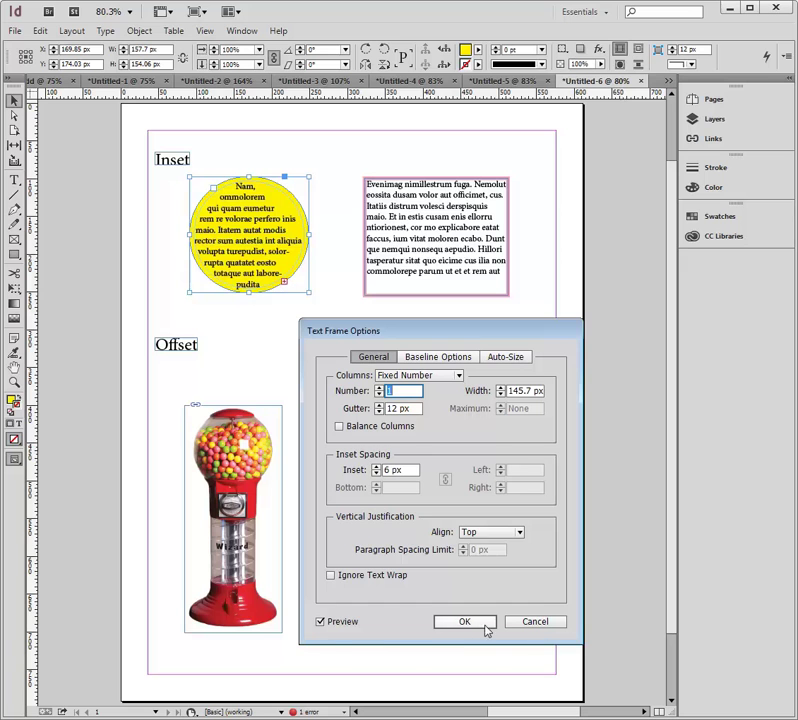
Apply the 6 px inset and enlarge the circle slightly so its text fits.
{"action": "left_click", "coordinate": [466, 622]}
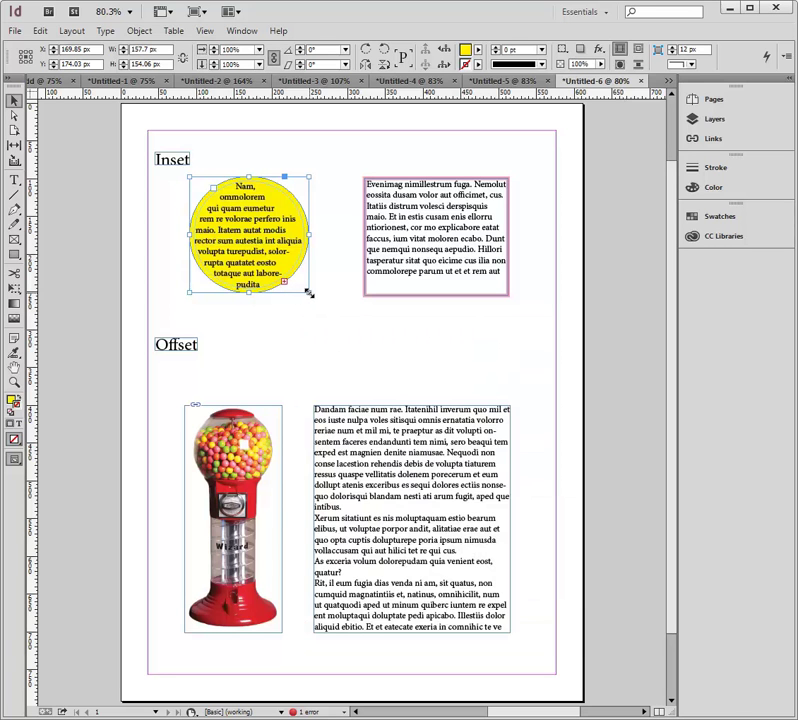
{"action": "left_click_drag", "start_coordinate": [309, 293], "coordinate": [311, 295]}
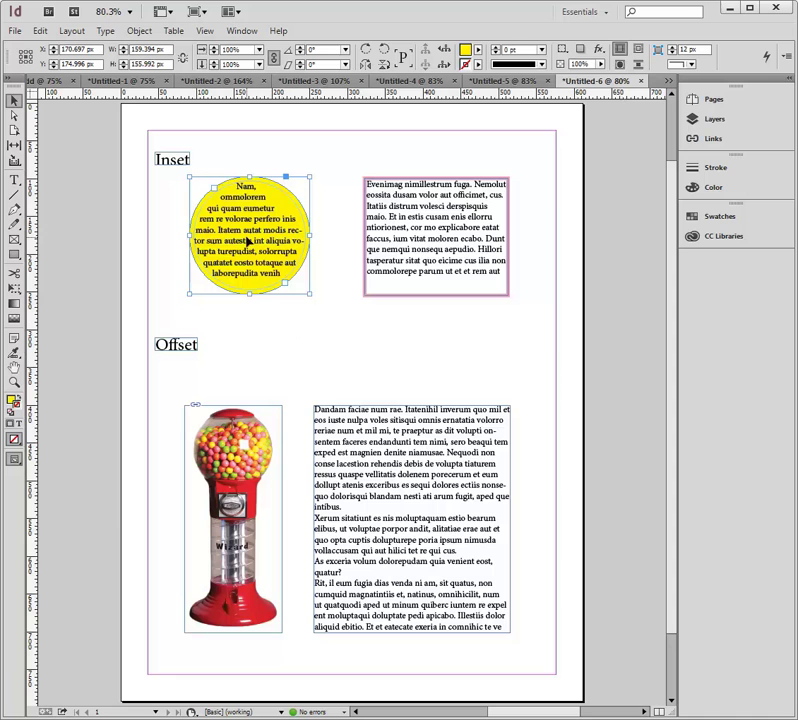
{"action": "left_click", "coordinate": [266, 331]}
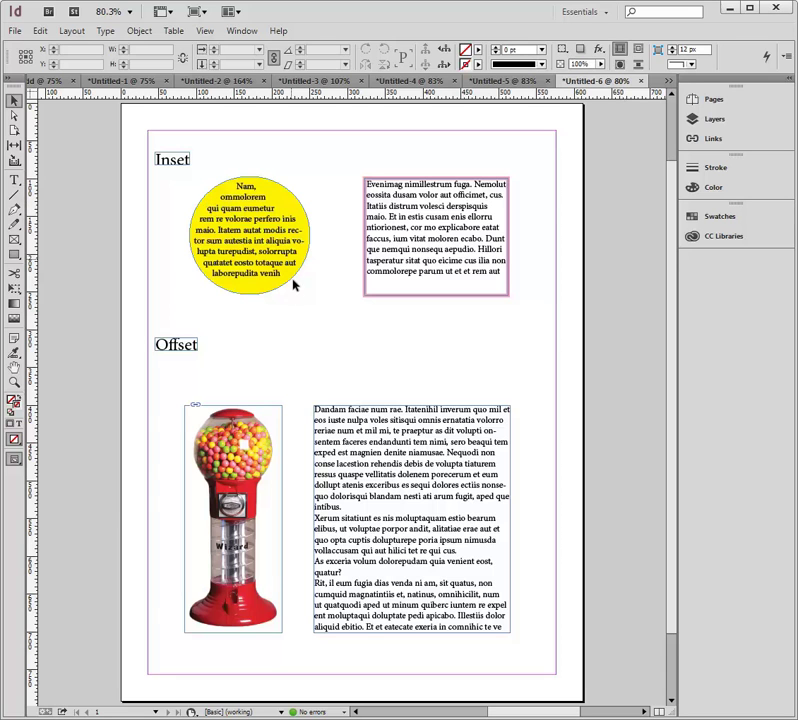
Give the pink-bordered text frame a 6 px inset on all sides via Text Frame Options.
{"action": "left_click", "coordinate": [388, 250]}
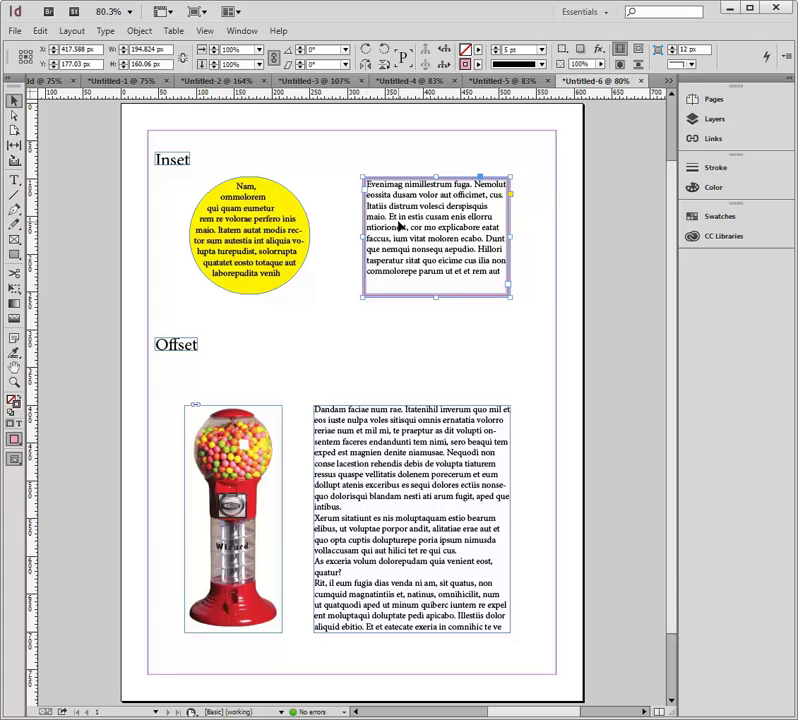
{"action": "left_click", "coordinate": [137, 31]}
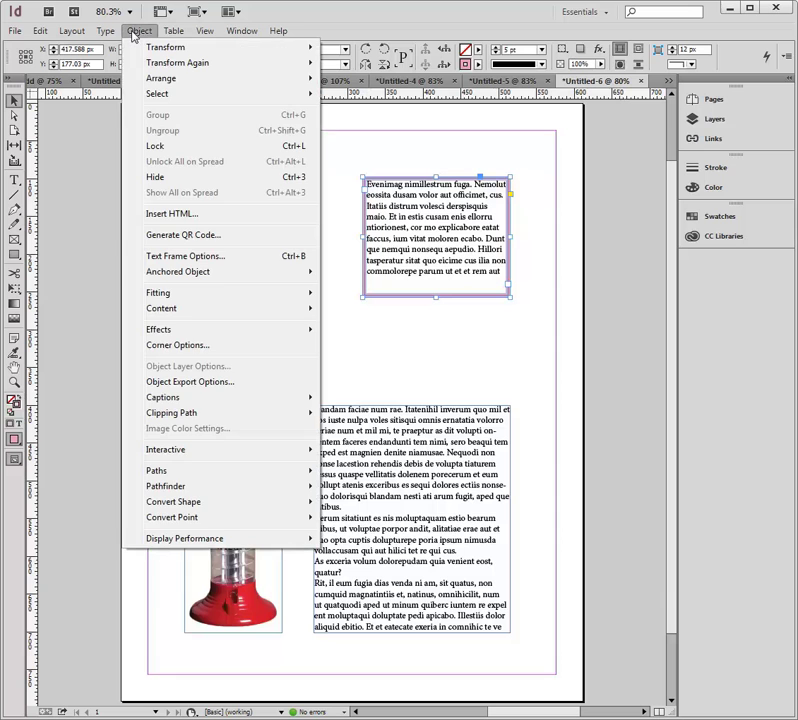
{"action": "left_click", "coordinate": [200, 257]}
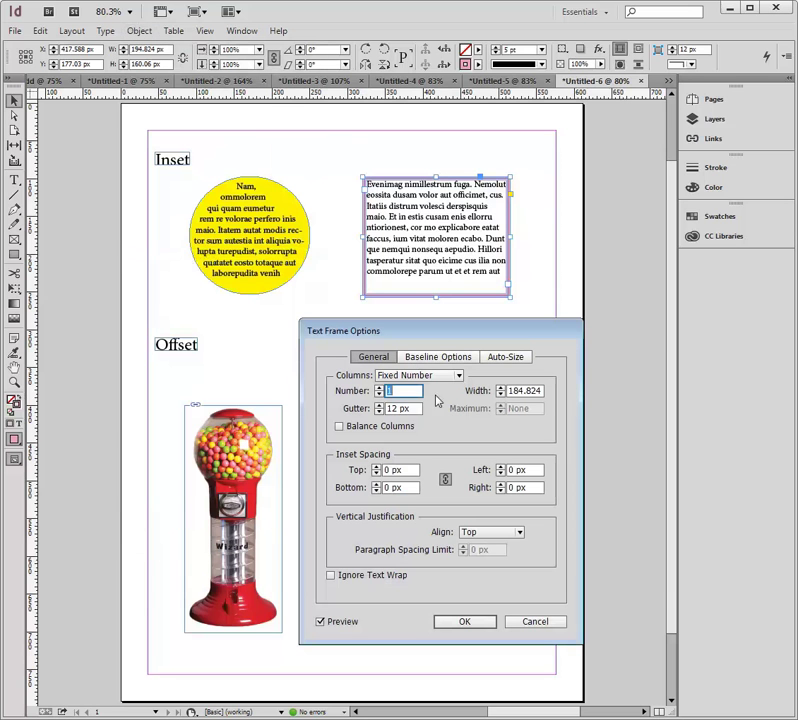
{"action": "left_click", "coordinate": [379, 468]}
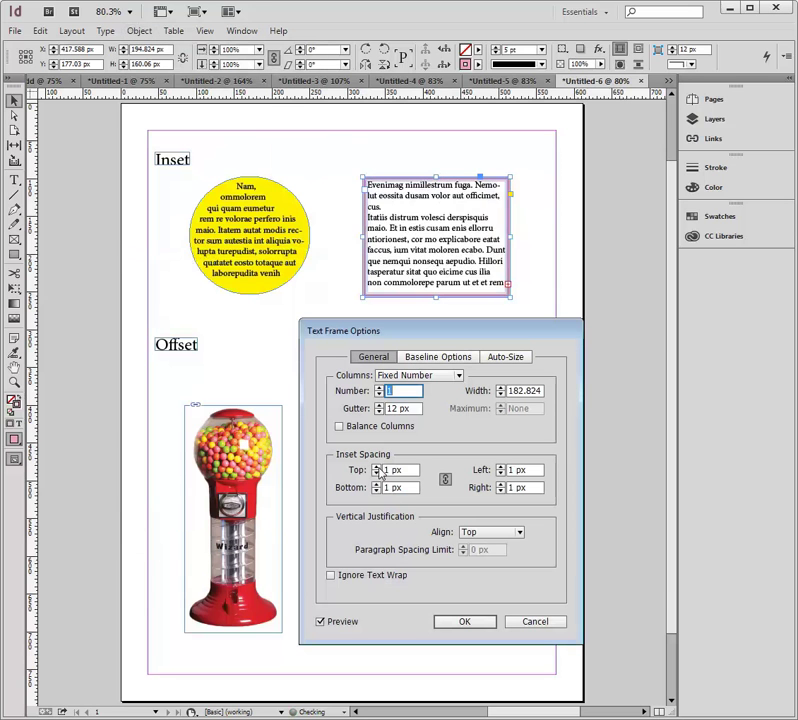
{"action": "left_click", "coordinate": [379, 468]}
{"action": "left_click", "coordinate": [379, 468]}
{"action": "left_click", "coordinate": [379, 468]}
{"action": "left_click", "coordinate": [379, 468]}
{"action": "left_click", "coordinate": [379, 468]}
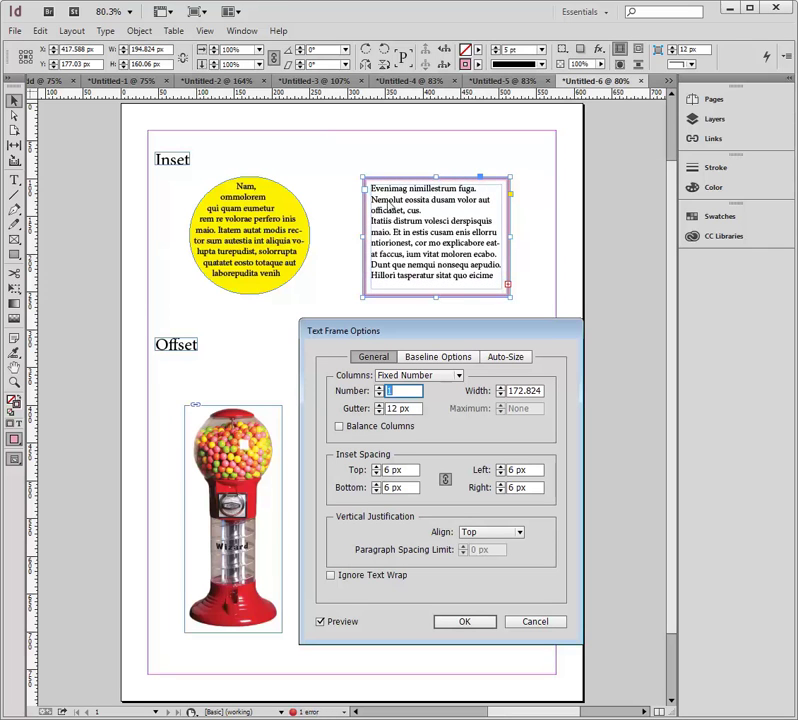
{"action": "left_click", "coordinate": [463, 622]}
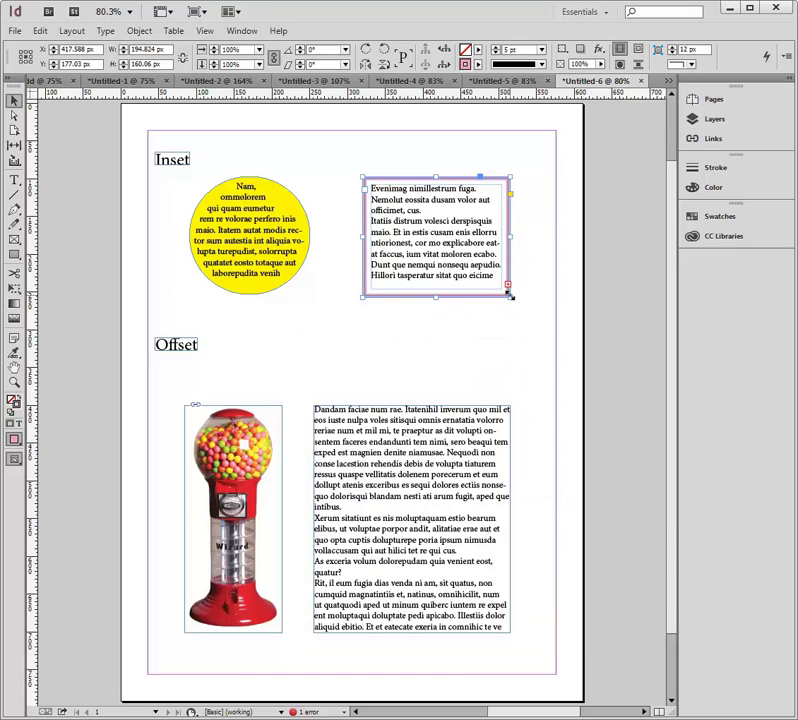
Enlarge the pink frame so its inset text fits, then fit its height to the text.
{"action": "left_click_drag", "start_coordinate": [512, 300], "coordinate": [518, 305]}
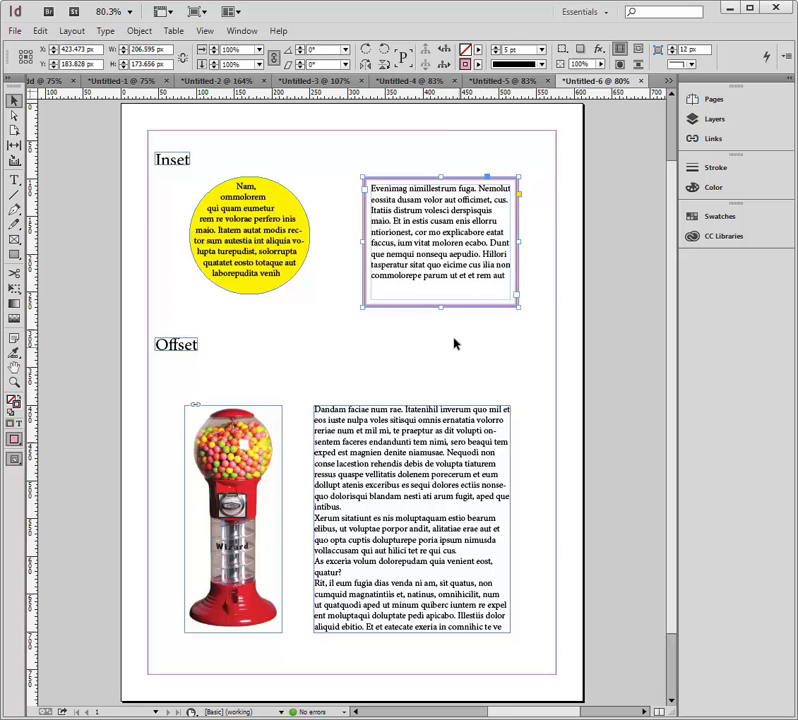
{"action": "key", "text": "t"}
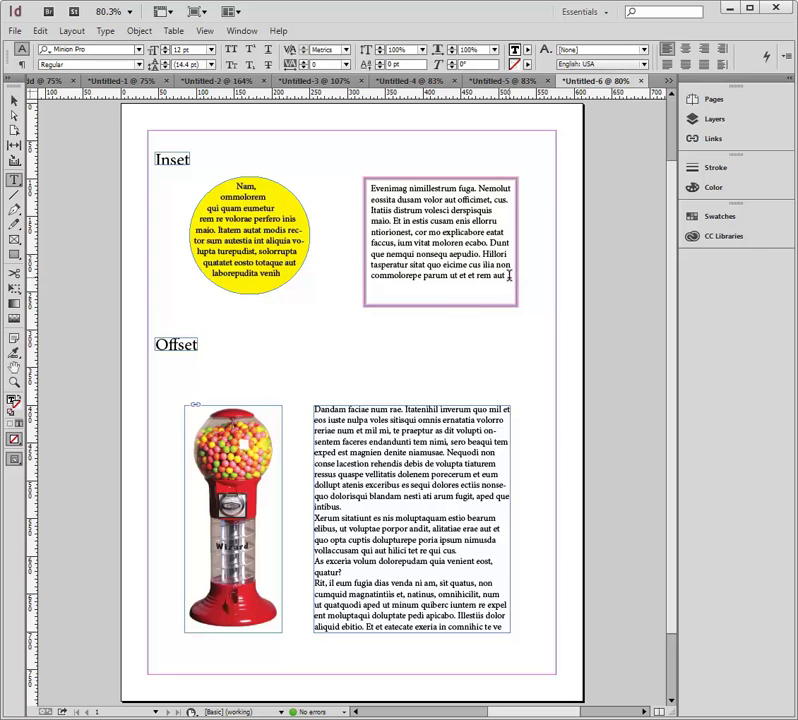
{"action": "left_click", "coordinate": [509, 279]}
{"action": "key", "text": "Escape"}
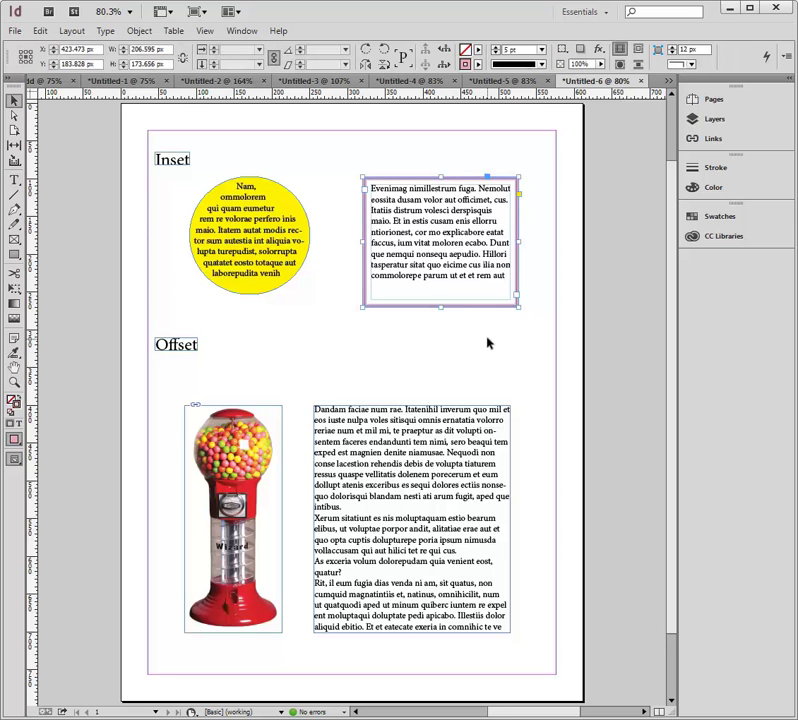
{"action": "double_click", "coordinate": [440, 306]}
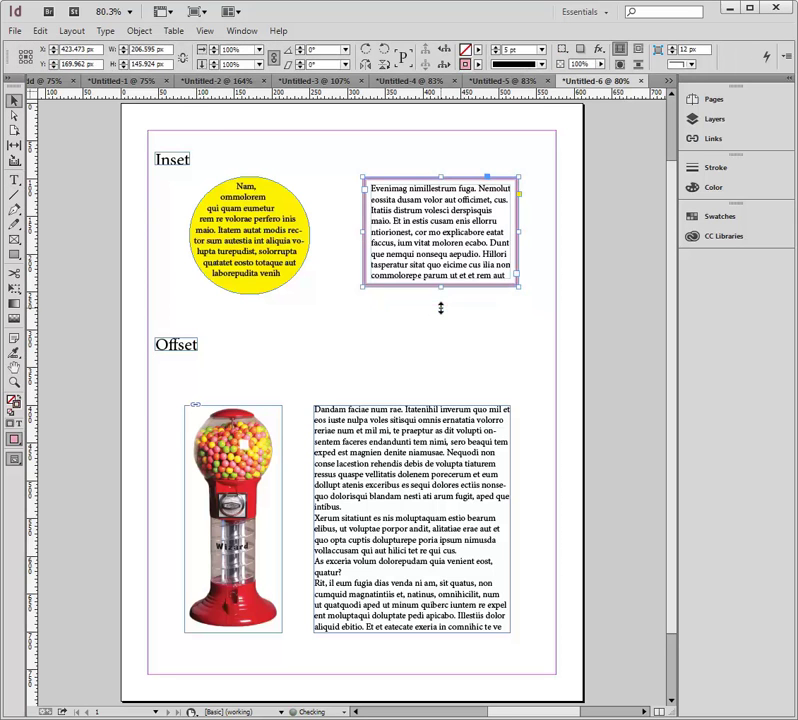
{"action": "left_click", "coordinate": [450, 325]}
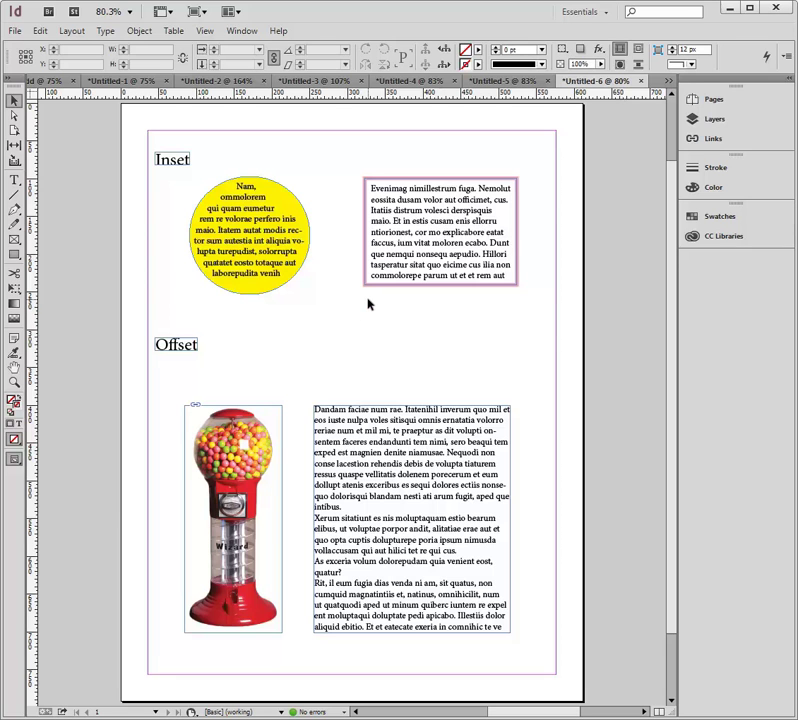
{"action": "key", "text": "w"}
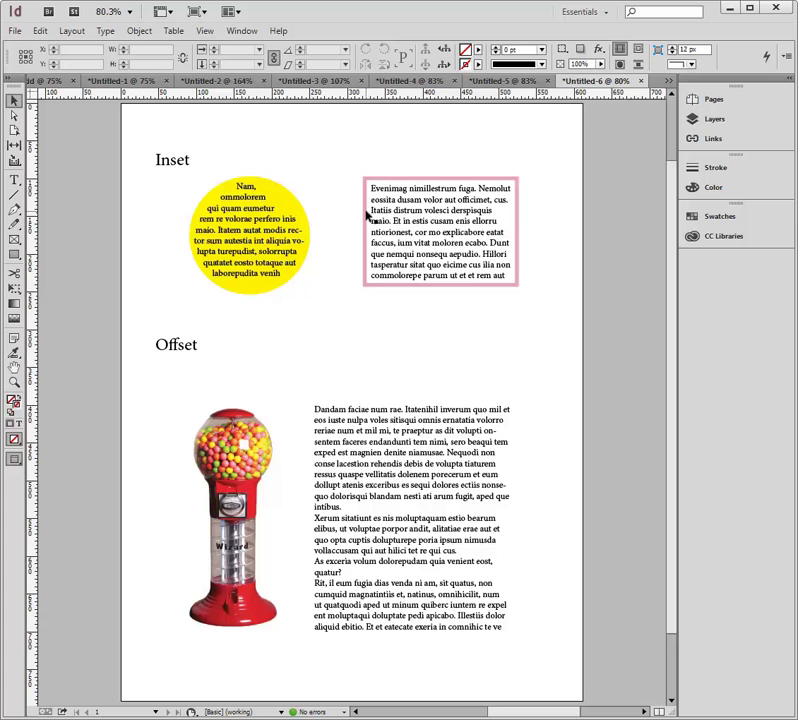
{"action": "key", "text": "w"}
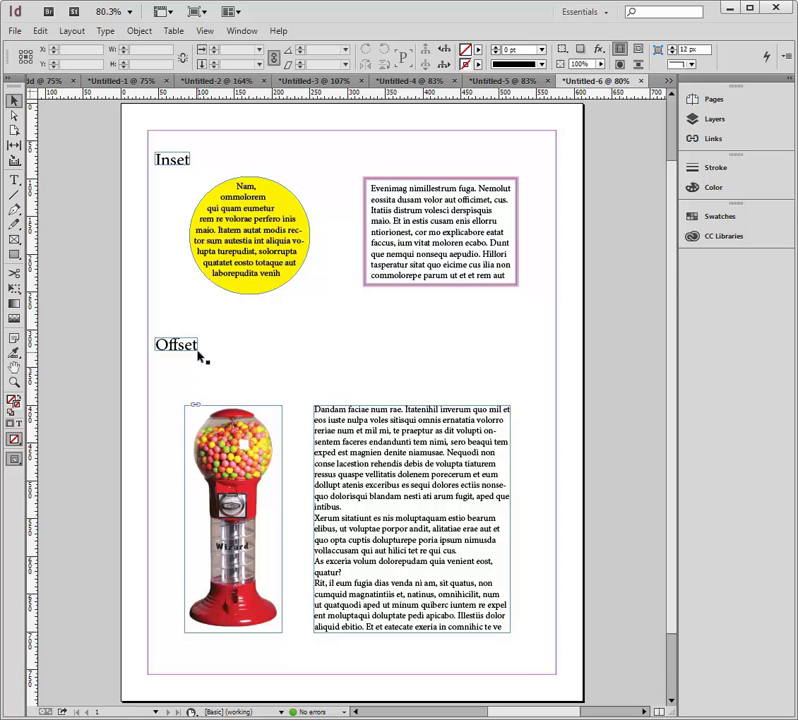
Move the gumball image right over the text, then back to just left of it.
{"action": "left_click", "coordinate": [262, 418]}
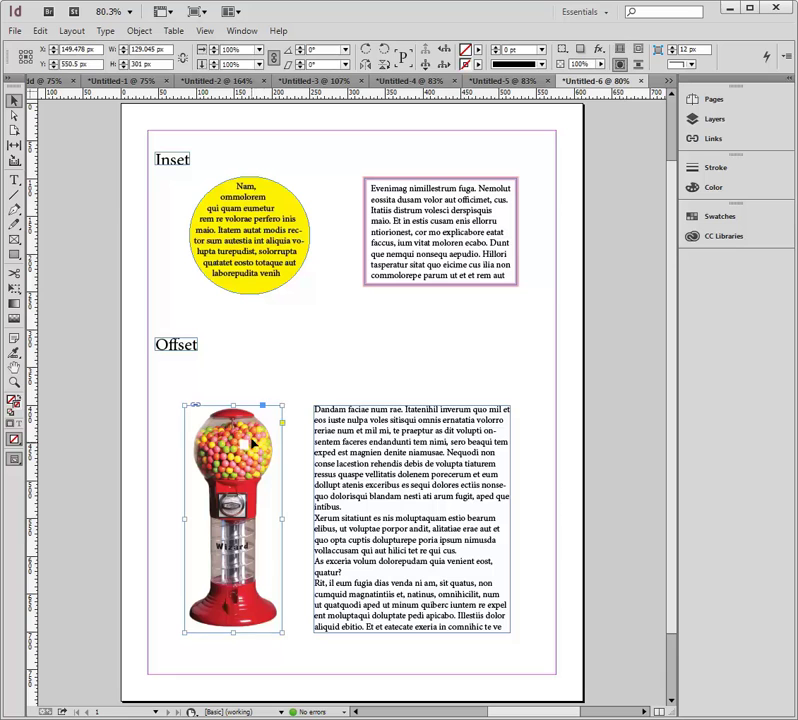
{"action": "left_click_drag", "start_coordinate": [249, 451], "coordinate": [324, 460]}
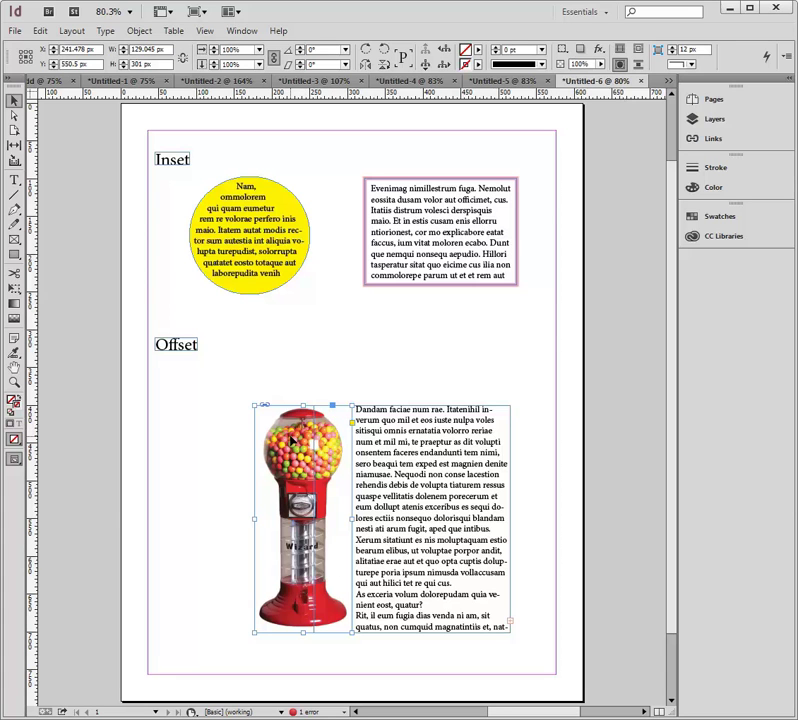
{"action": "left_click_drag", "start_coordinate": [292, 441], "coordinate": [228, 440]}
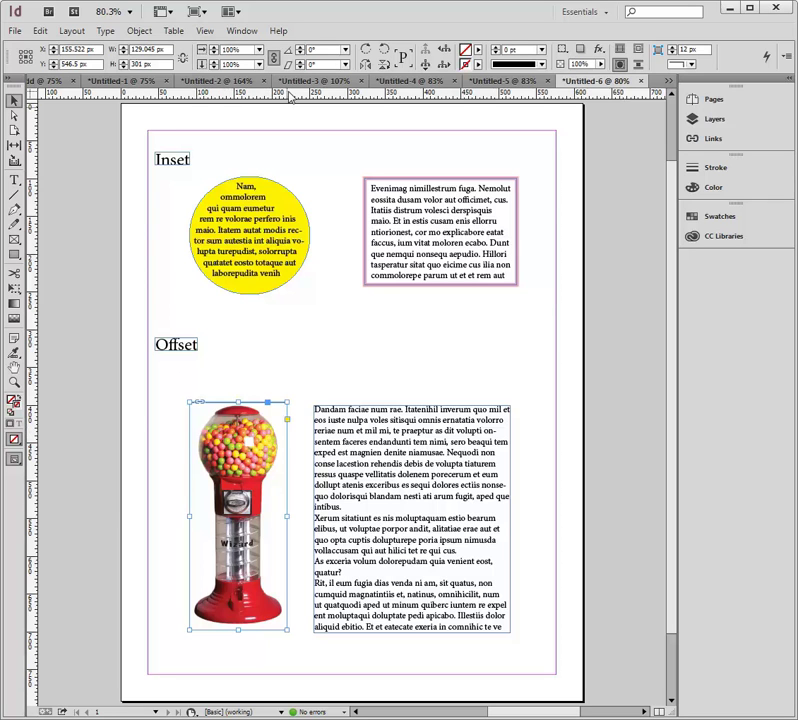
In the Text Wrap panel, make the gumball image wrap text around its shape at 5 px offset.
{"action": "left_click", "coordinate": [241, 33]}
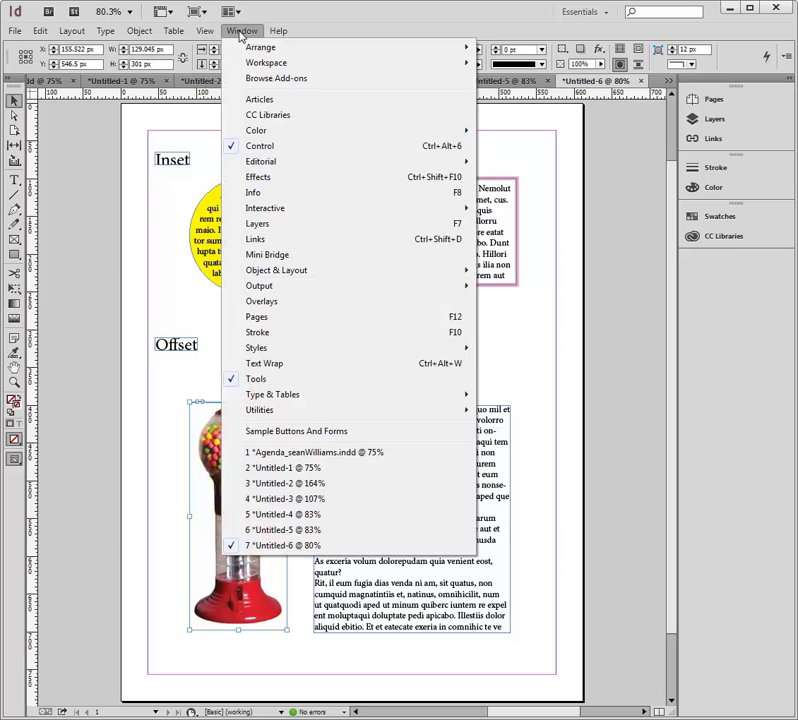
{"action": "left_click", "coordinate": [258, 365]}
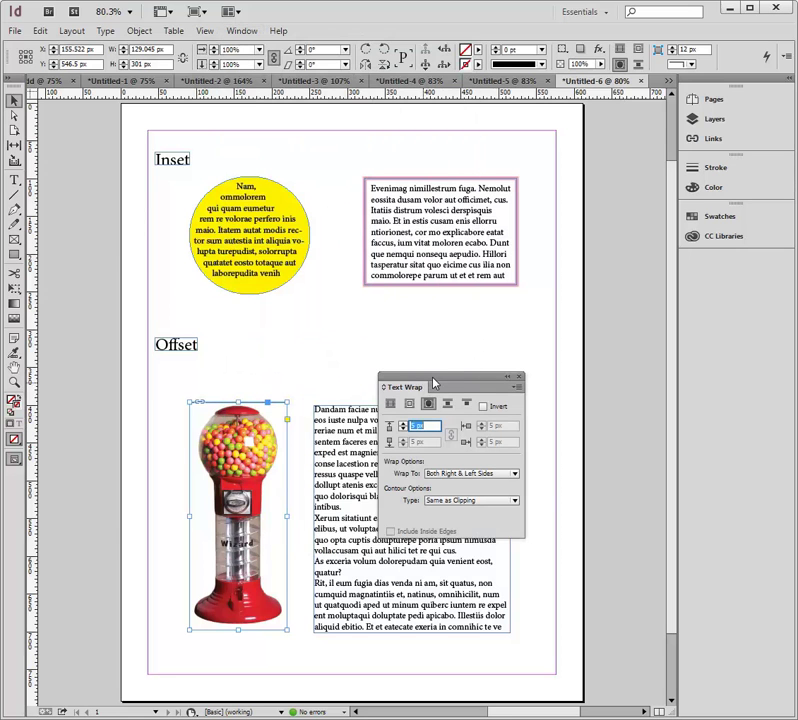
{"action": "left_click_drag", "start_coordinate": [433, 383], "coordinate": [456, 323]}
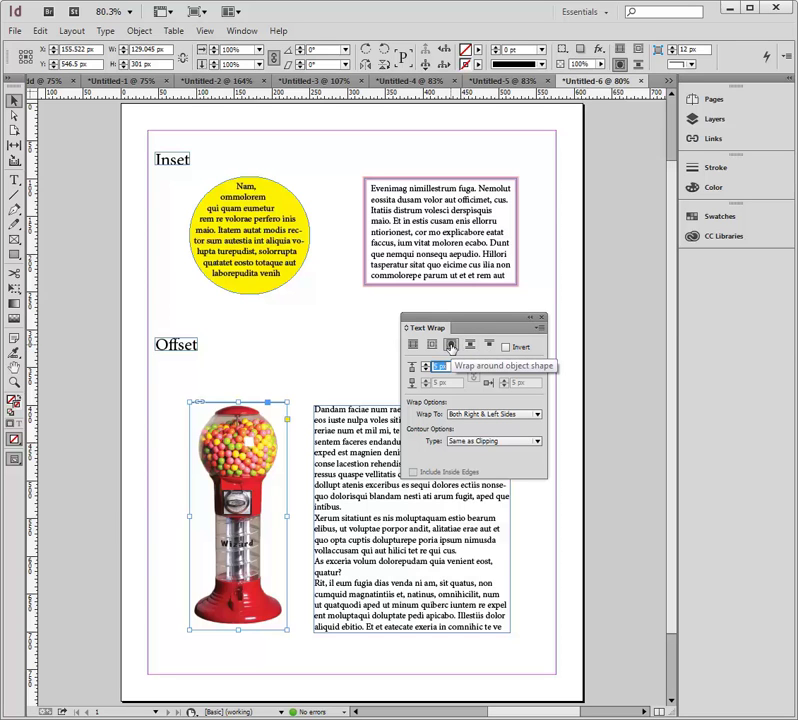
{"action": "left_click", "coordinate": [414, 345]}
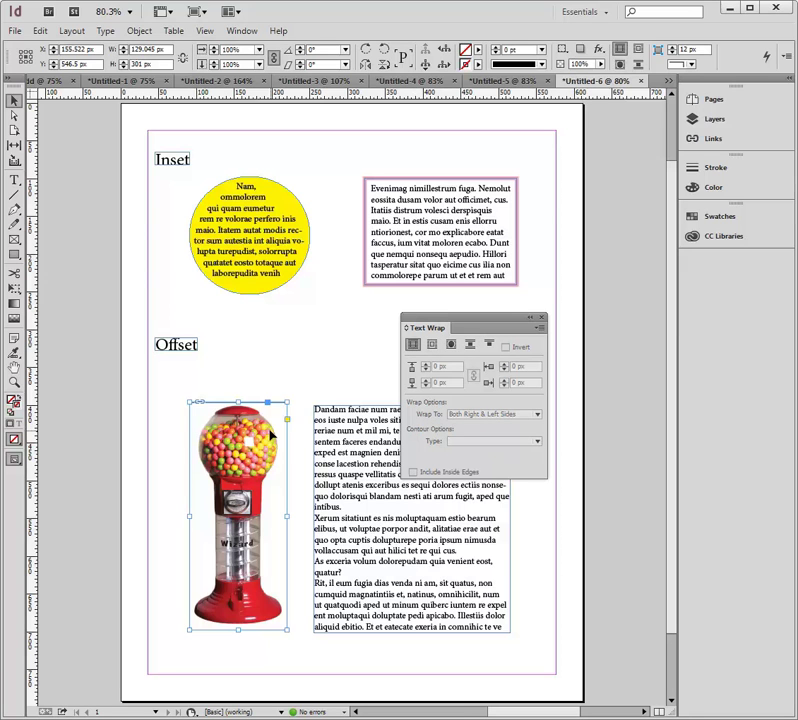
{"action": "left_click_drag", "start_coordinate": [290, 432], "coordinate": [243, 420]}
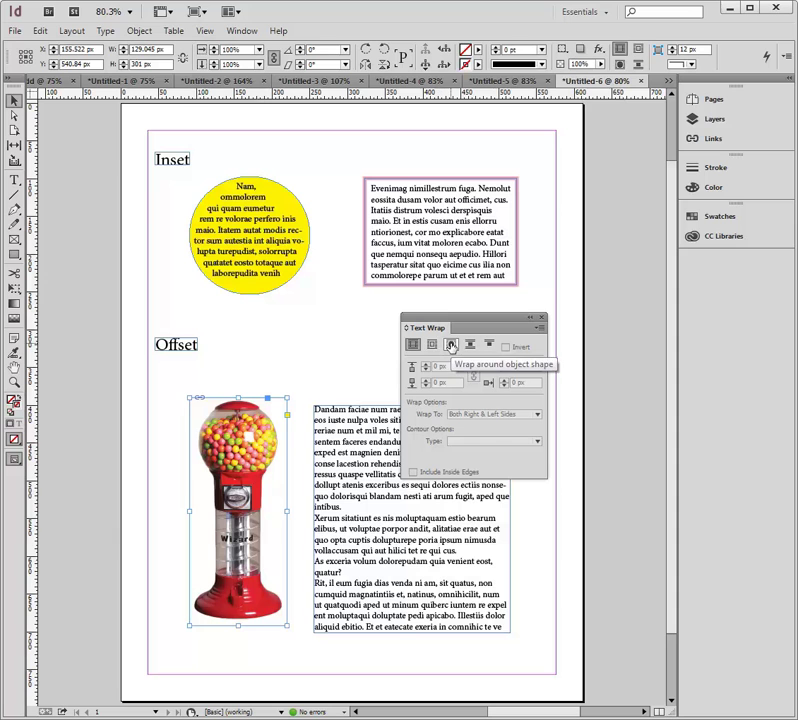
{"action": "left_click", "coordinate": [451, 344]}
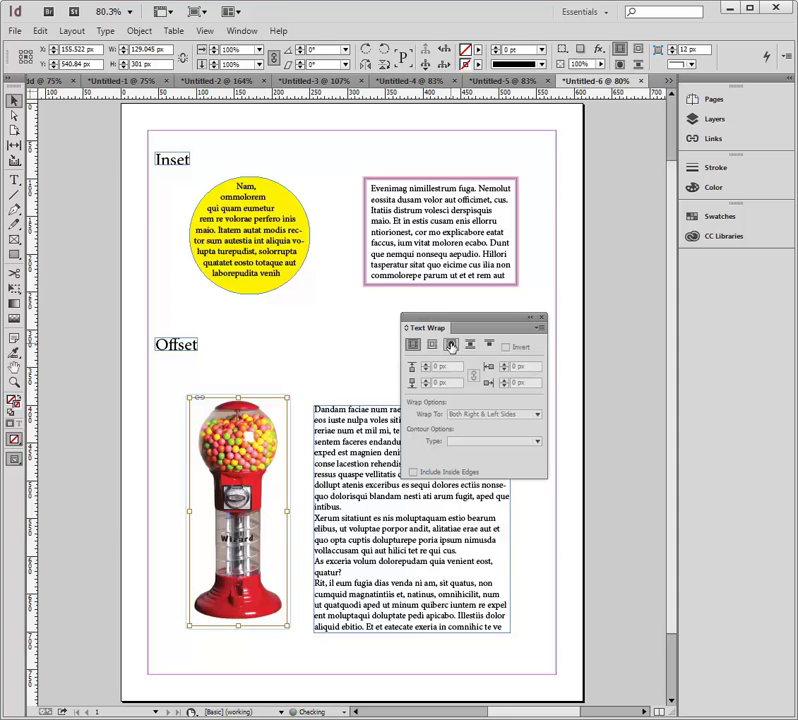
{"action": "left_click", "coordinate": [305, 390]}
Drag the gumball image into the body text and set its contour type to Detect Edges.
{"action": "left_click_drag", "start_coordinate": [258, 430], "coordinate": [370, 448]}
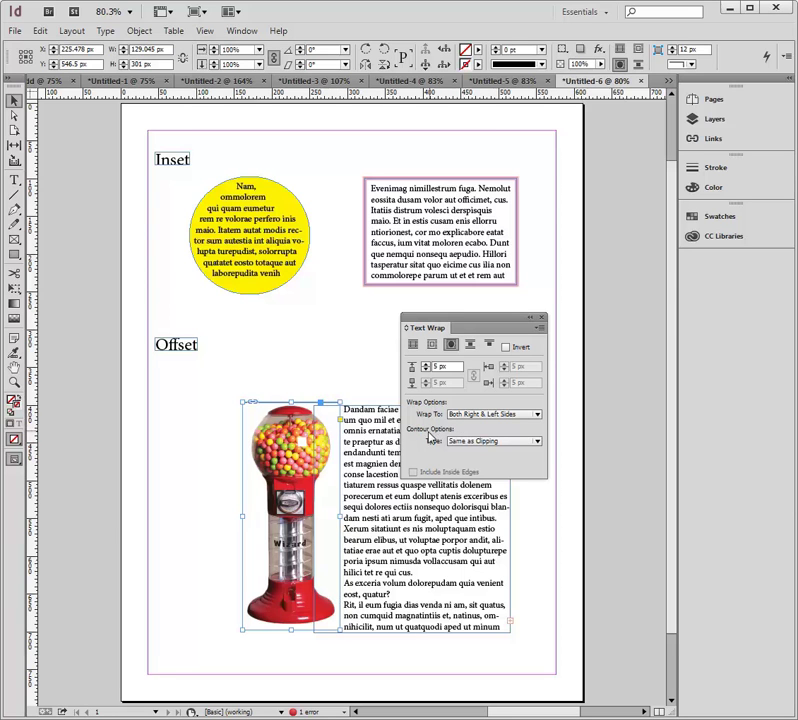
{"action": "left_click", "coordinate": [538, 442]}
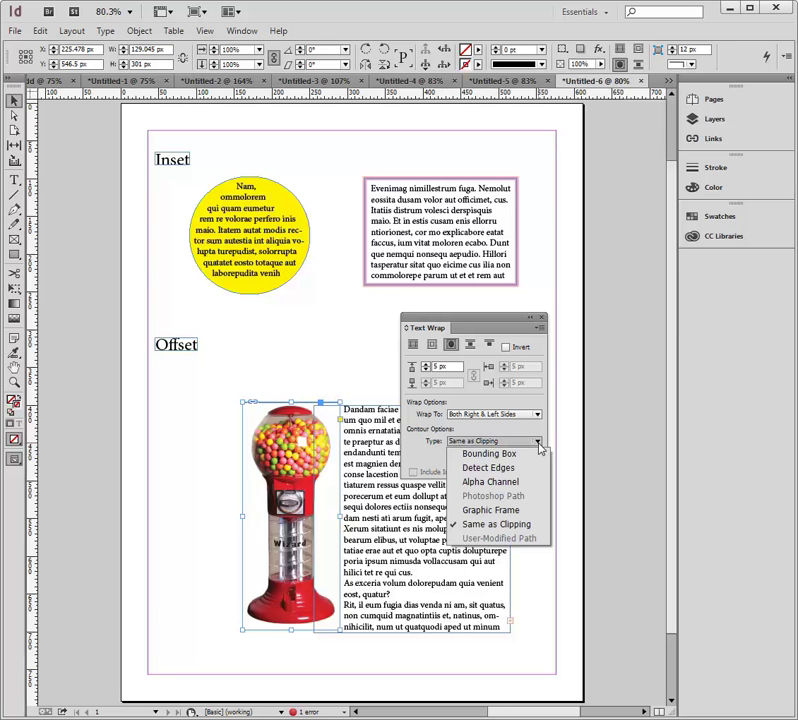
{"action": "left_click", "coordinate": [478, 469]}
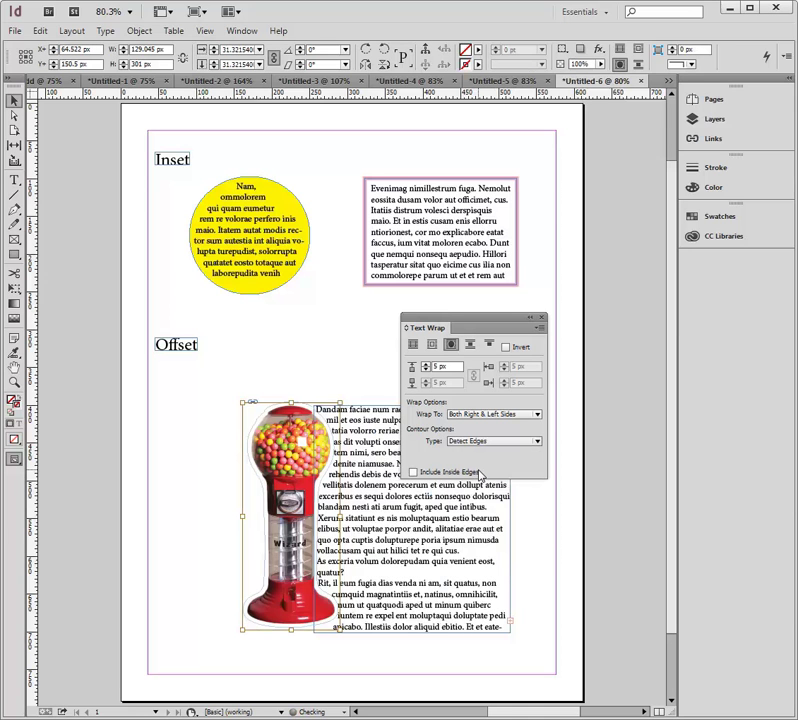
Nudge the gumball image slightly further into the text and move the Text Wrap panel aside.
{"action": "left_click", "coordinate": [333, 390]}
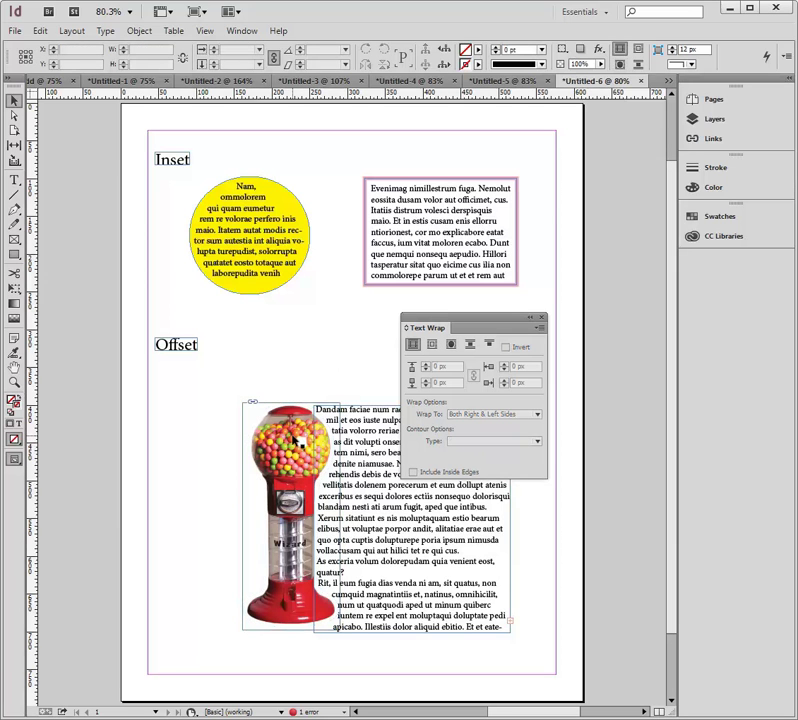
{"action": "left_click", "coordinate": [326, 485]}
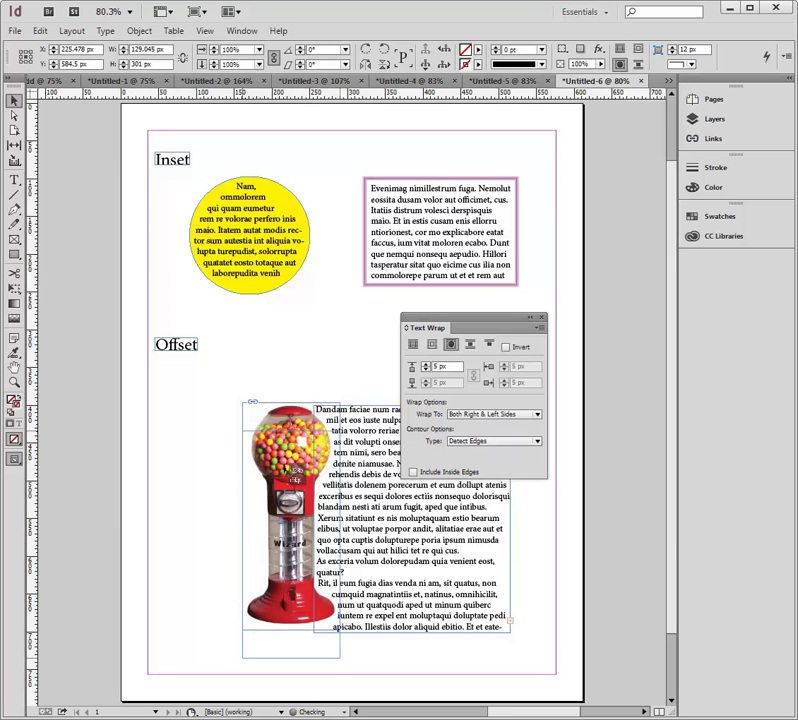
{"action": "left_click_drag", "start_coordinate": [286, 441], "coordinate": [327, 444]}
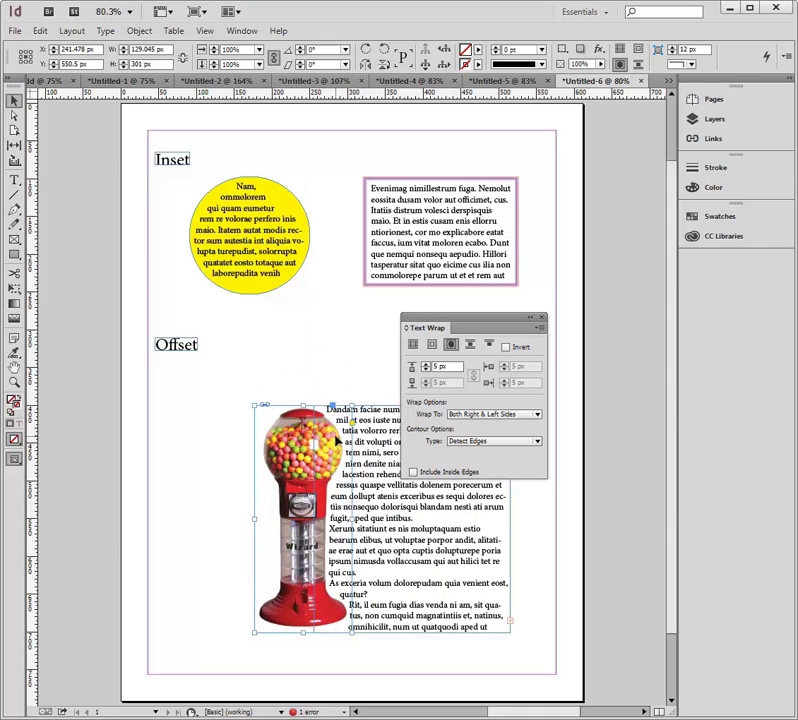
{"action": "left_click", "coordinate": [347, 381]}
{"action": "left_click_drag", "start_coordinate": [473, 322], "coordinate": [591, 301]}
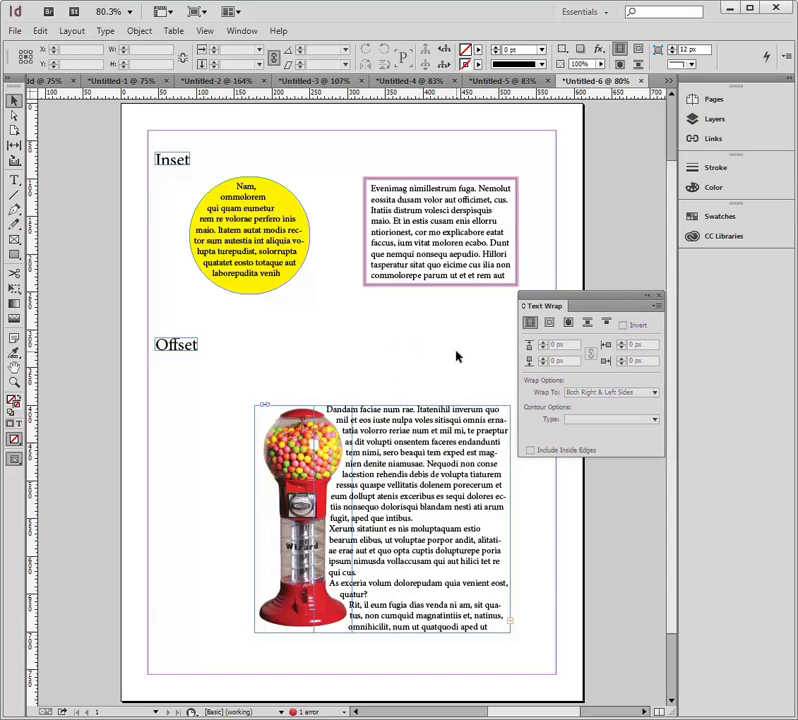
Switch to Preview mode with W and open the Object menu.
{"action": "key", "text": "w"}
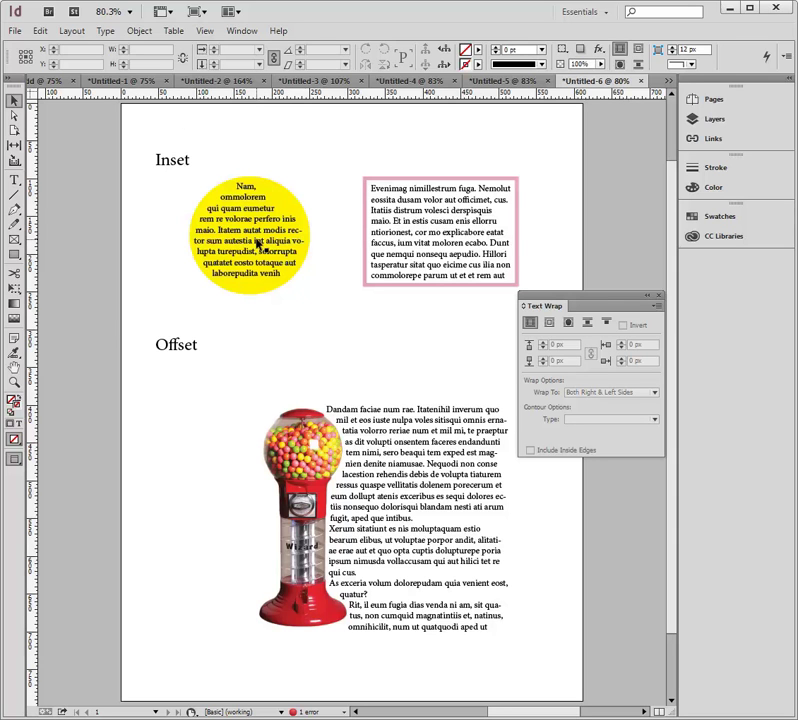
{"action": "left_click", "coordinate": [142, 32]}
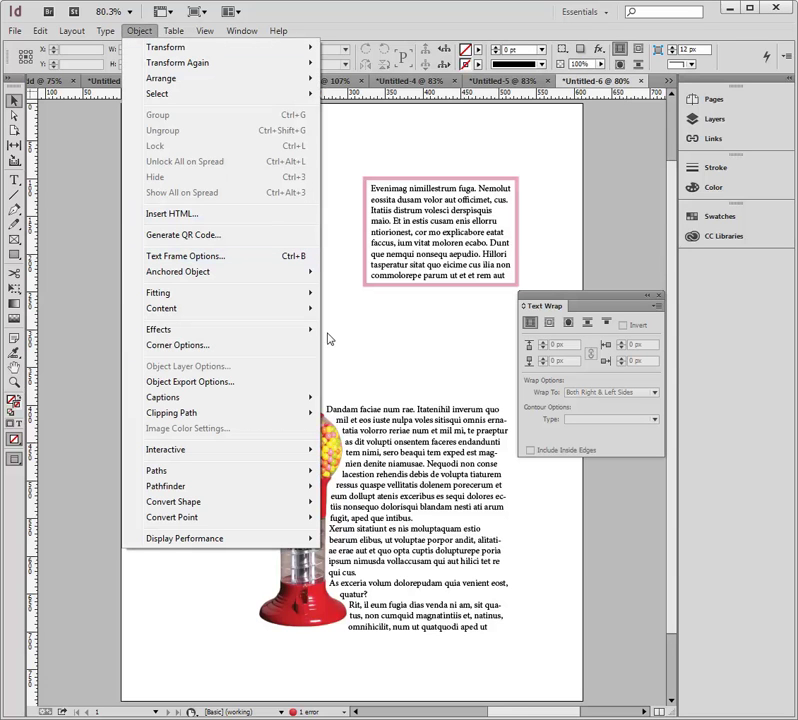